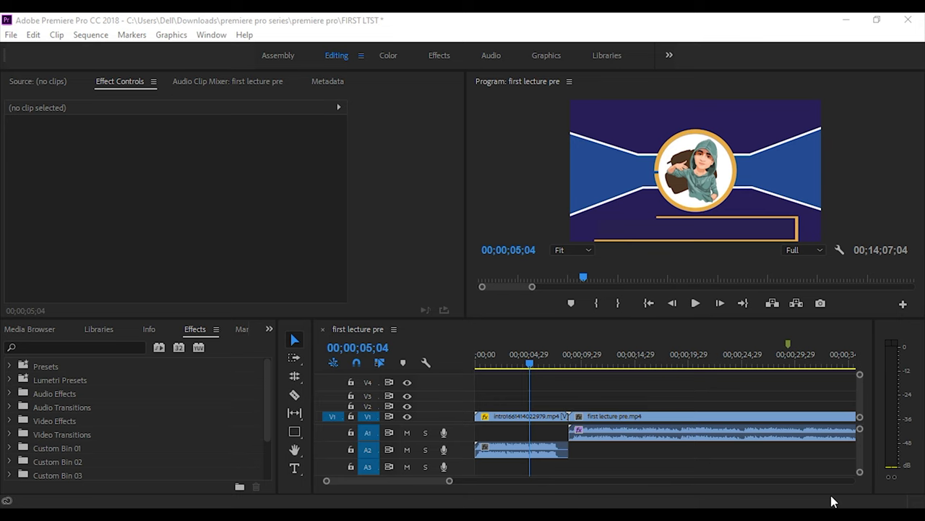
# Step: Add the default video transition at the intro-to-lecture cut with Ctrl+D and accept the insufficient-media warning
pyautogui.hotkey('ctrl', 'd')
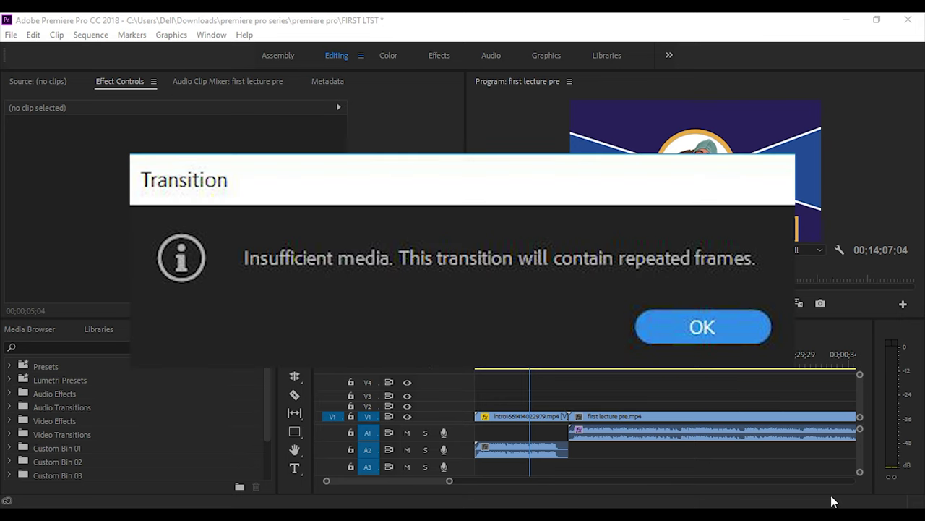
pyautogui.press('Return')
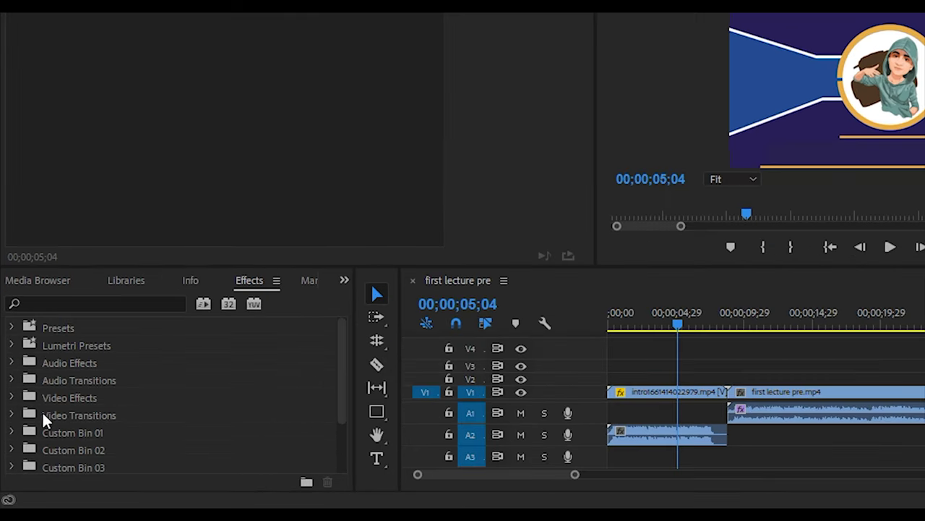
# Step: Drop Flip Over from Video Transitions > 3D Motion onto the V1 cut and accept the warning
pyautogui.click(27, 434)
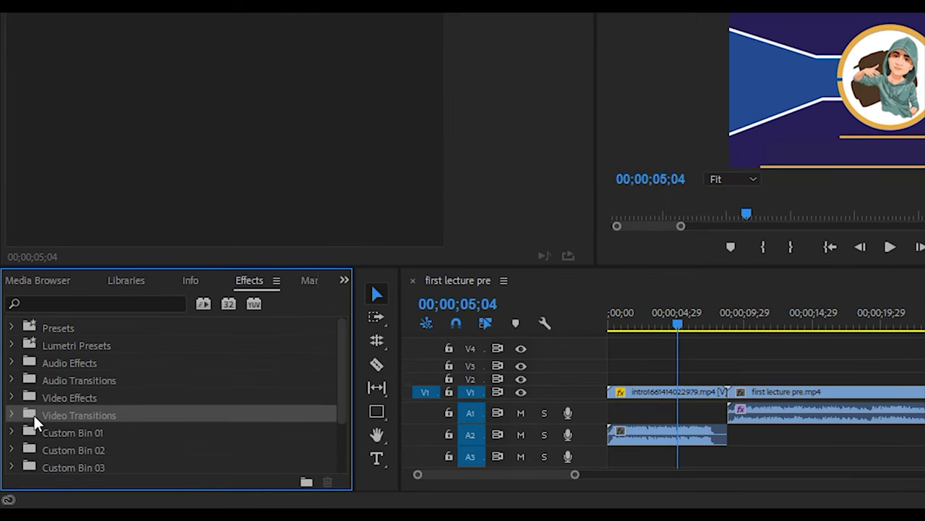
pyautogui.doubleClick(34, 415)
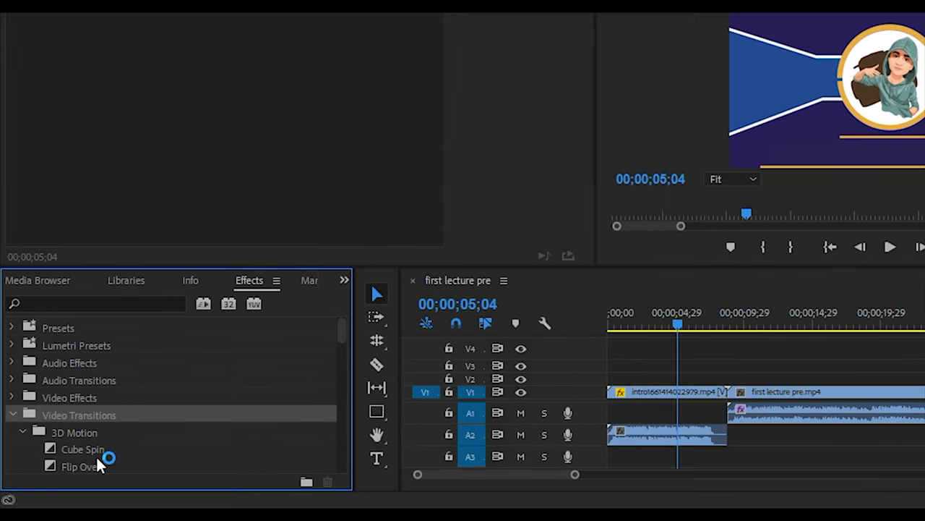
pyautogui.moveTo(345, 334); pyautogui.dragTo(343, 356)
pyautogui.moveTo(151, 341); pyautogui.dragTo(737, 408)
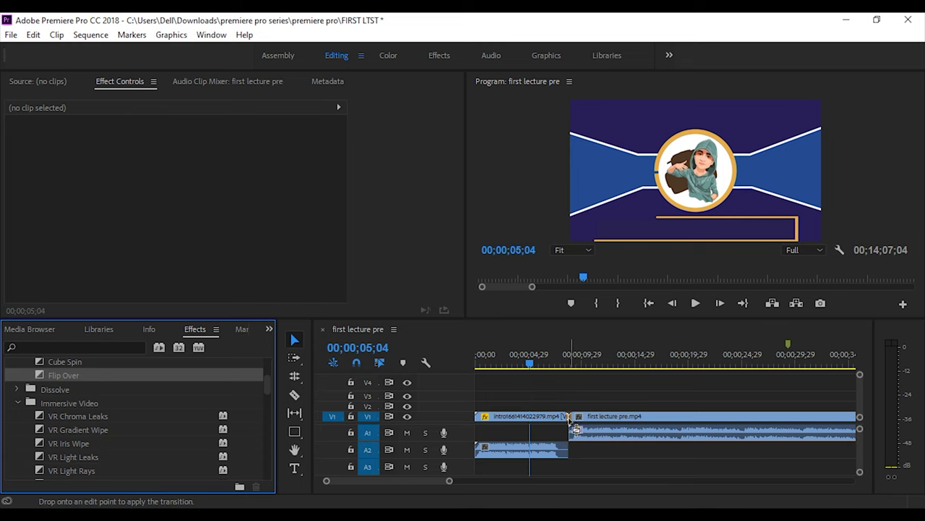
pyautogui.moveTo(576, 428); pyautogui.dragTo(576, 428)
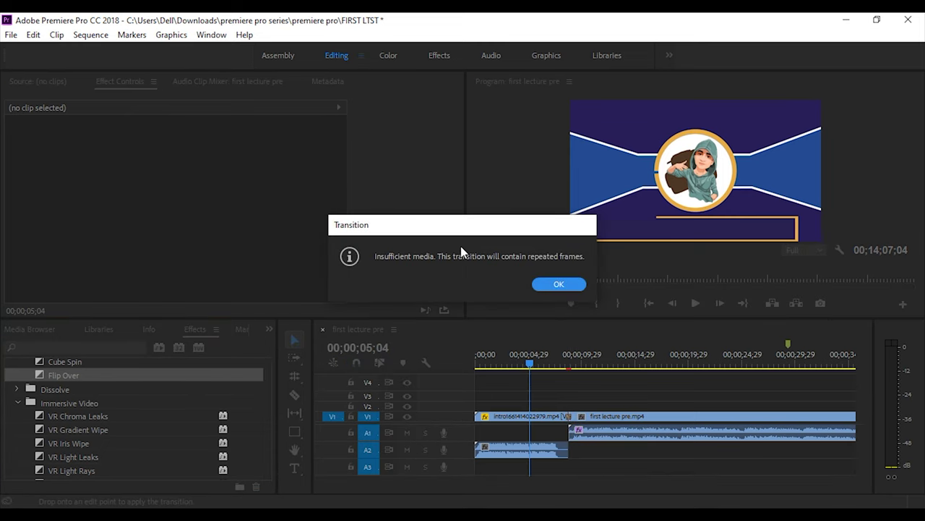
pyautogui.click(558, 285)
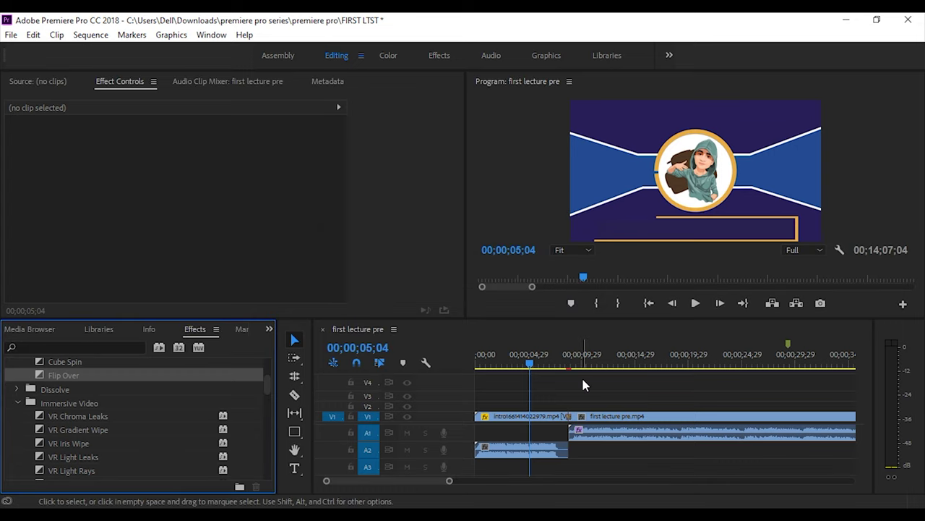
# Step: Delete the Flip Over transition from the V1 cut and move the playhead near 00;00;08;12
pyautogui.moveTo(449, 482); pyautogui.dragTo(434, 483)
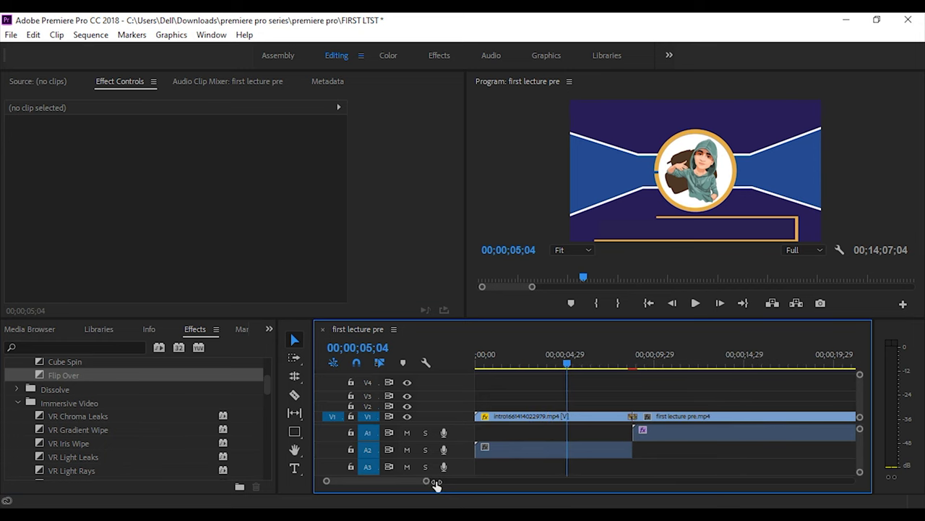
pyautogui.hotkey('ctrl', 's')
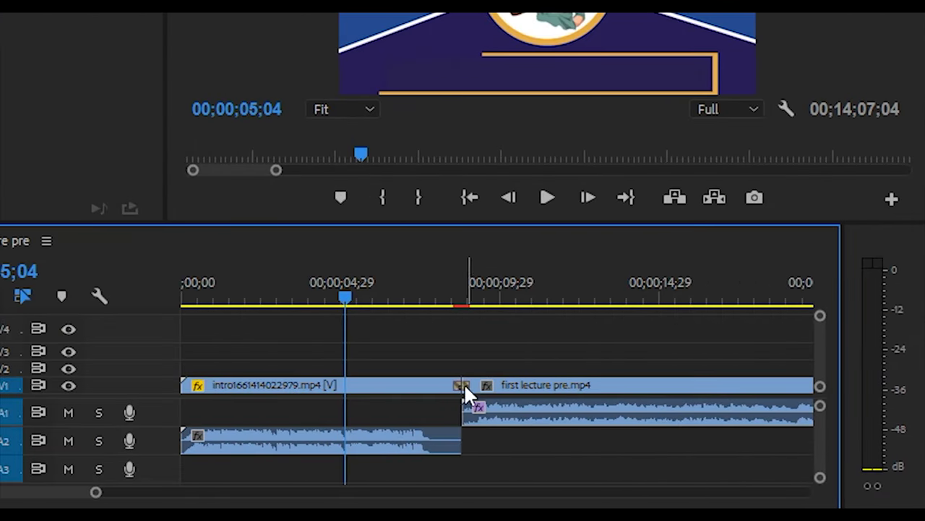
pyautogui.click(460, 386)
pyautogui.click(435, 334)
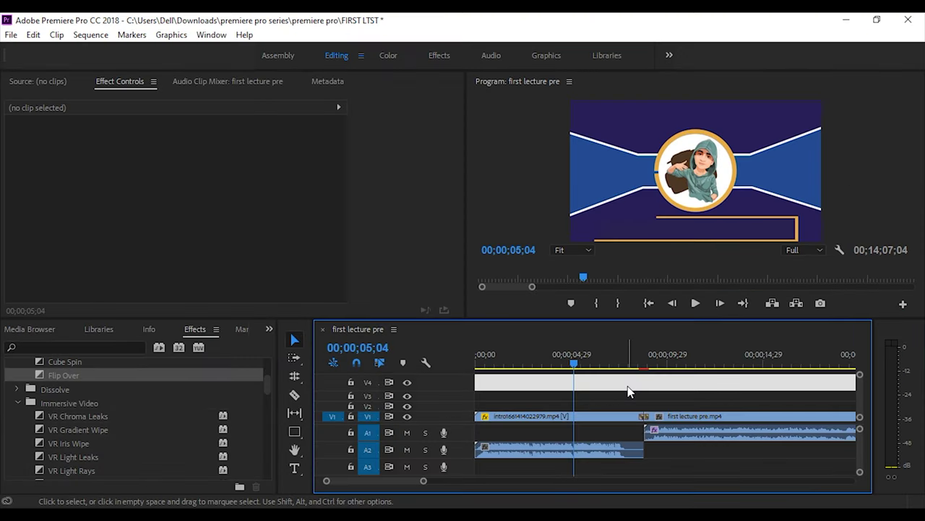
pyautogui.click(628, 387)
pyautogui.click(644, 418)
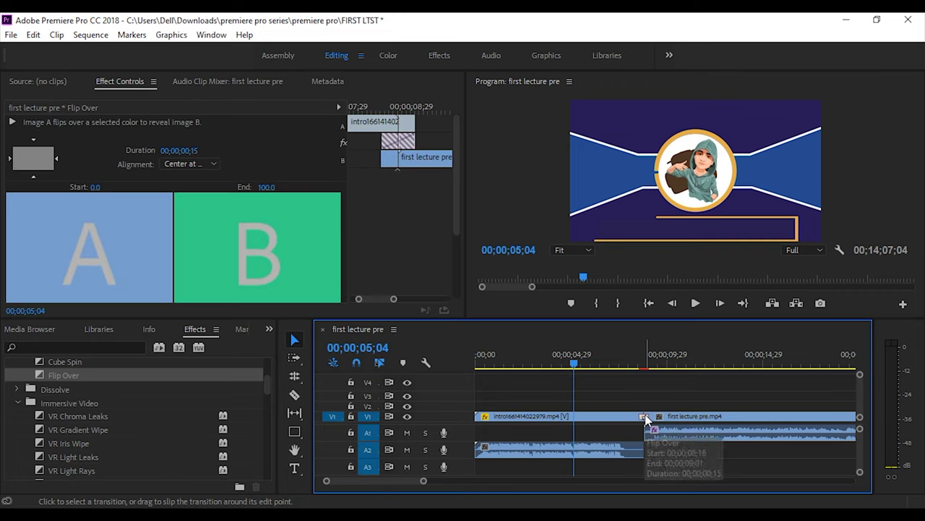
pyautogui.press('Delete')
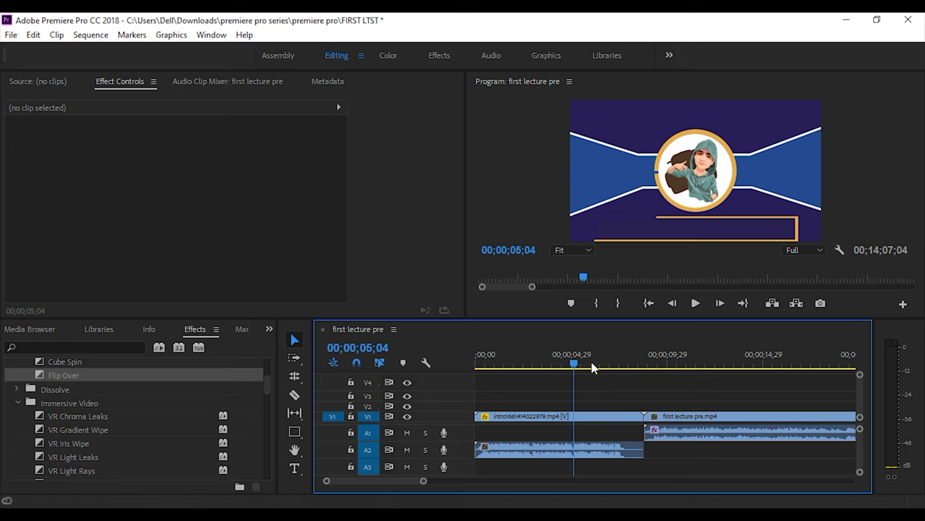
pyautogui.moveTo(574, 363); pyautogui.dragTo(637, 364)
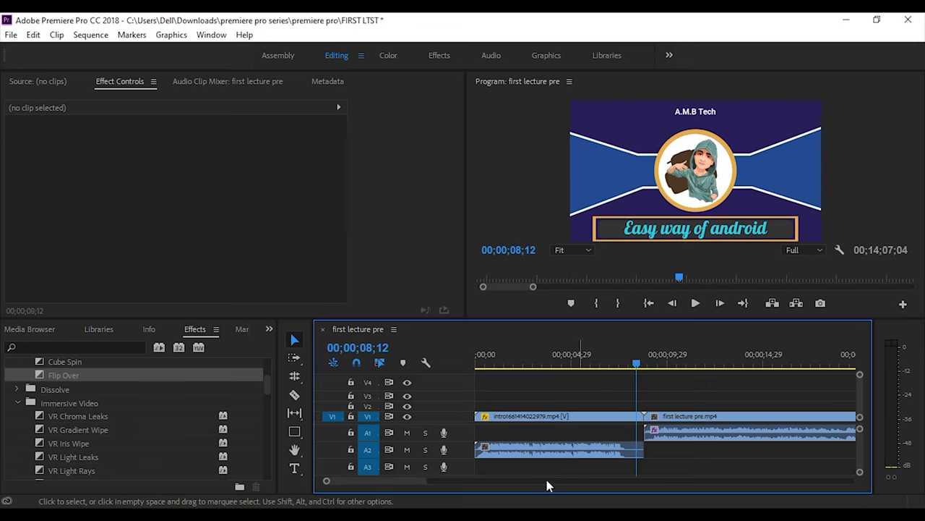
# Step: Razor the intro clip at 00;00;08;19
pyautogui.moveTo(424, 480); pyautogui.dragTo(388, 478)
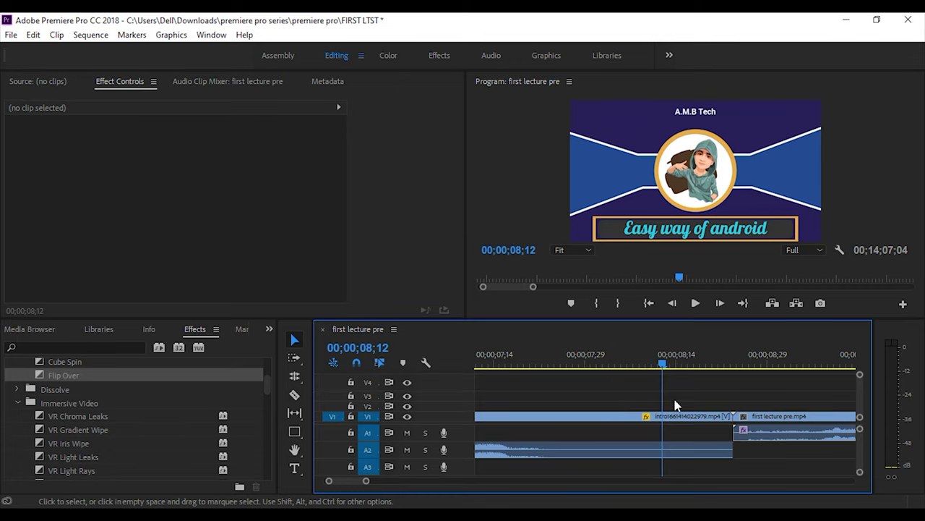
pyautogui.moveTo(664, 363)
pyautogui.mouseDown()
pyautogui.moveTo(723, 372)
pyautogui.moveTo(704, 376)
pyautogui.mouseUp()
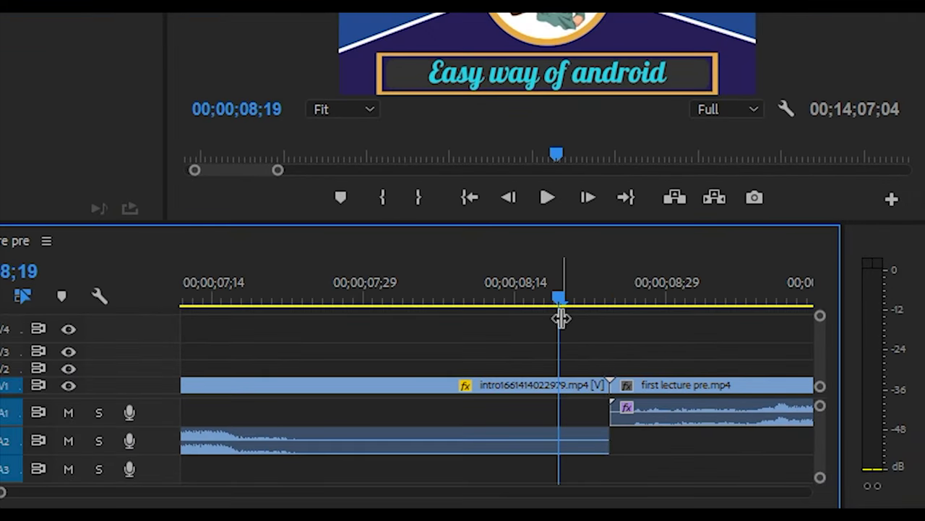
pyautogui.press('c')
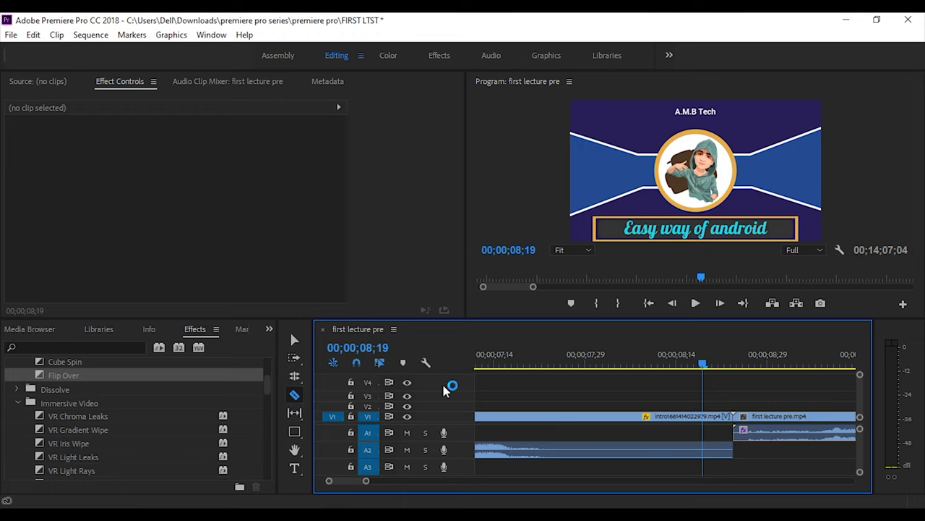
pyautogui.click(709, 452)
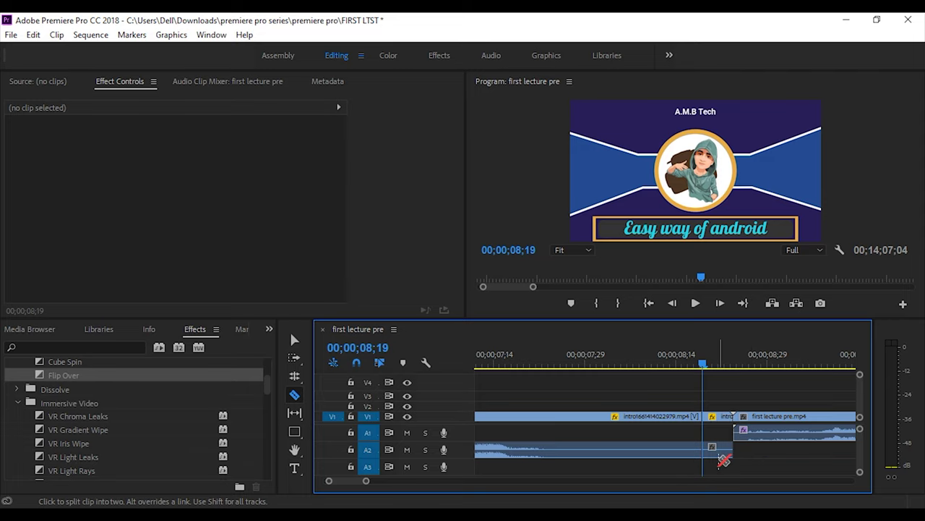
# Step: Delete the short leftover intro piece and select the resulting gap
pyautogui.press('v')
pyautogui.click(719, 453)
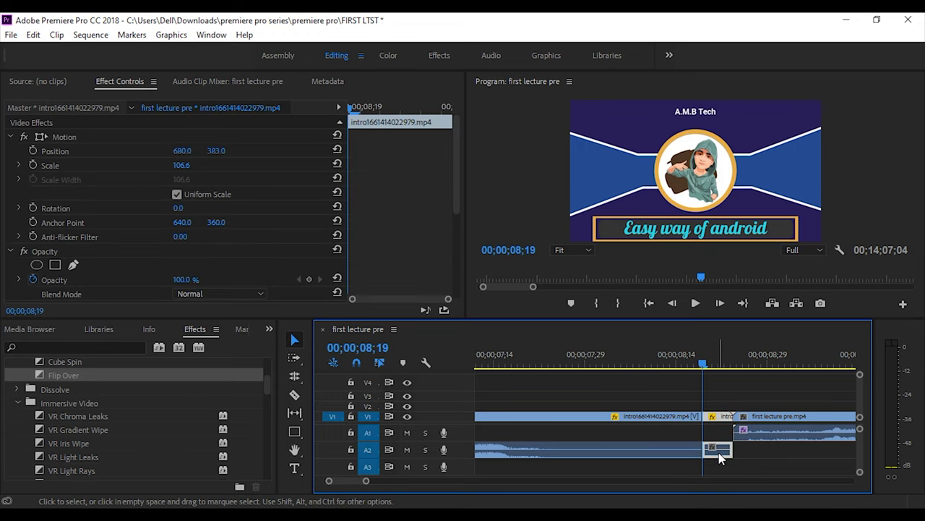
pyautogui.press('Delete')
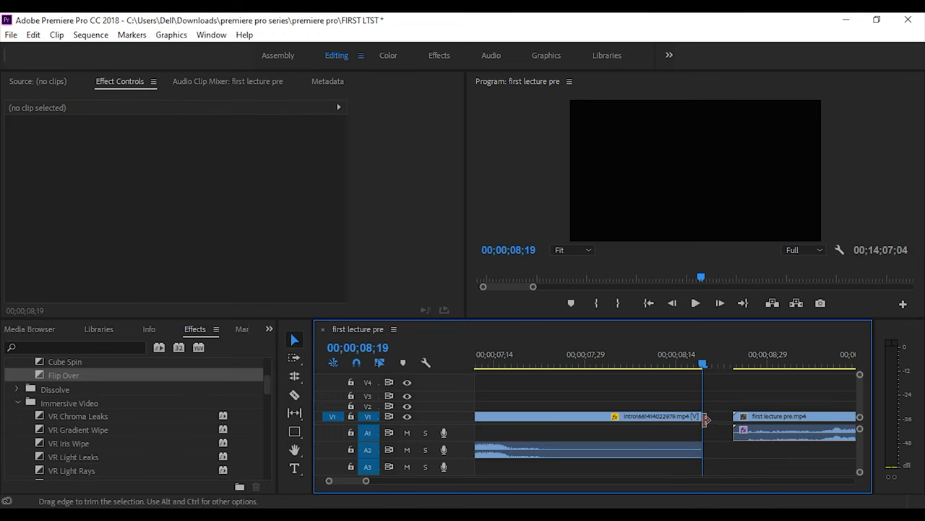
pyautogui.click(718, 420)
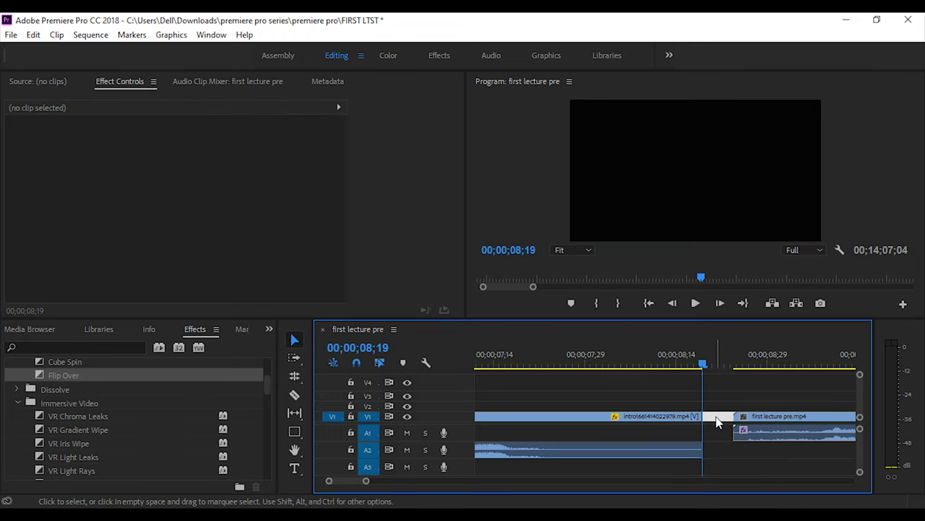
# Step: Close the gap and place Flip Over at the start of first lecture pre.mp4
pyautogui.press('Delete')
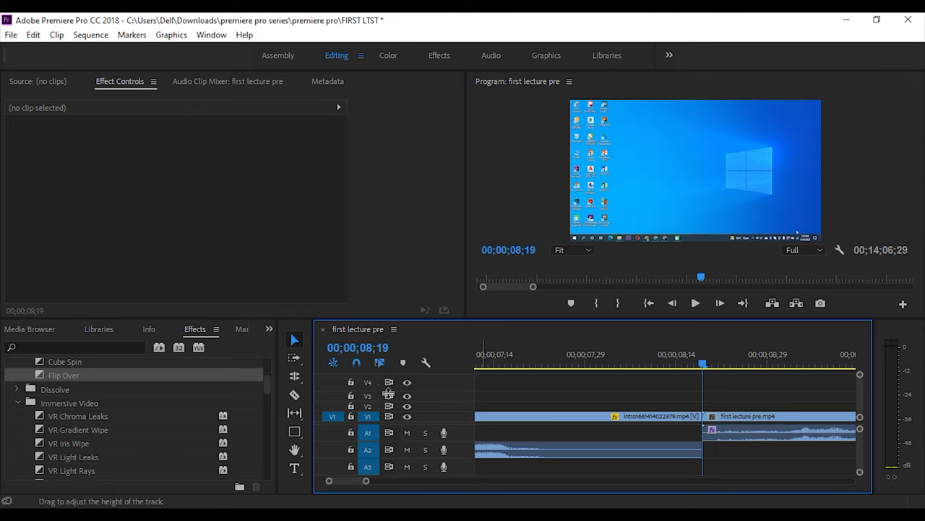
pyautogui.moveTo(128, 374); pyautogui.dragTo(668, 398)
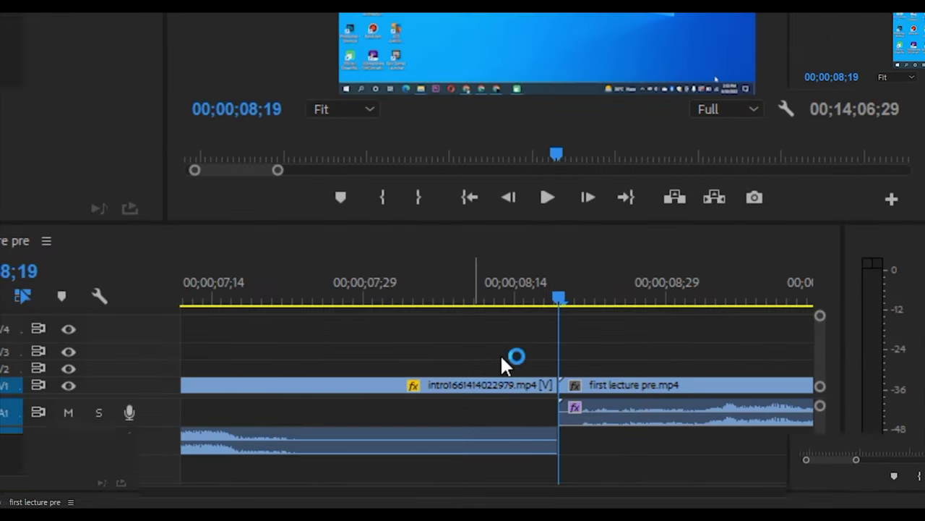
pyautogui.moveTo(501, 355); pyautogui.dragTo(557, 387)
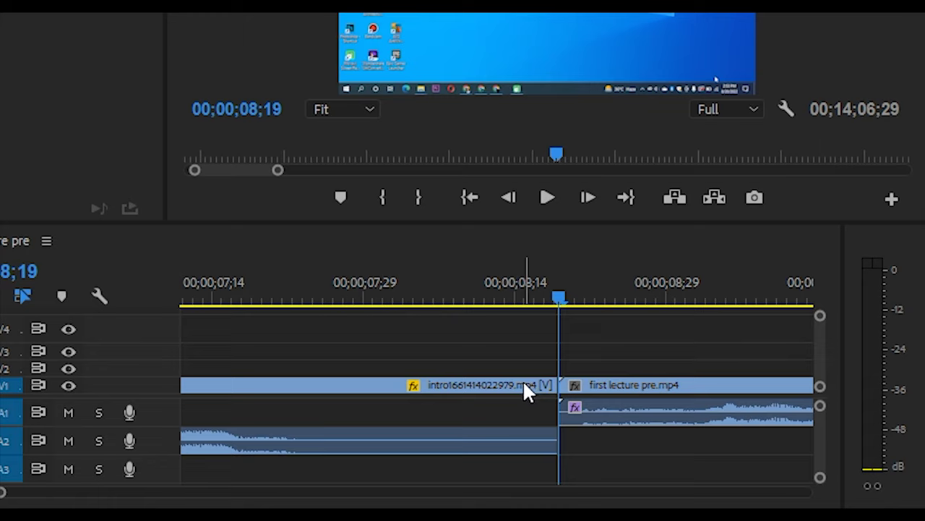
pyautogui.moveTo(560, 386); pyautogui.dragTo(566, 384)
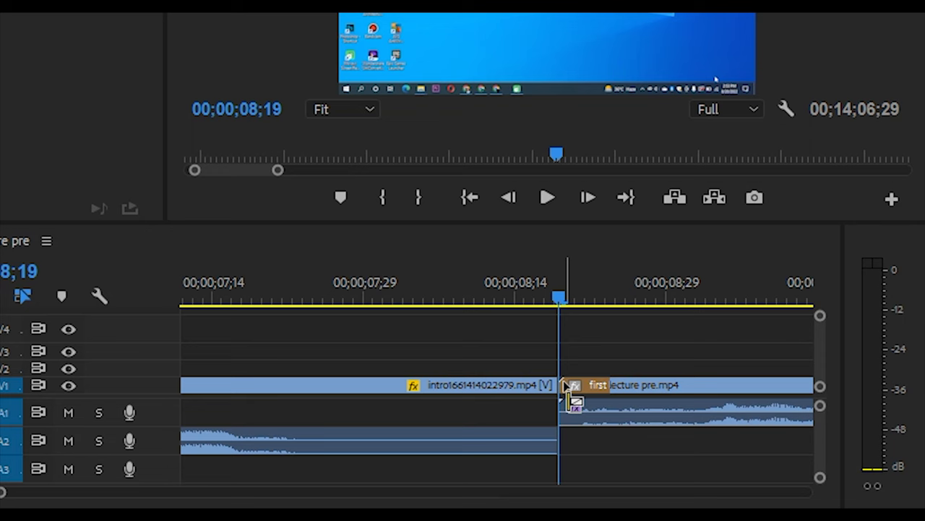
pyautogui.moveTo(566, 385); pyautogui.dragTo(568, 382)
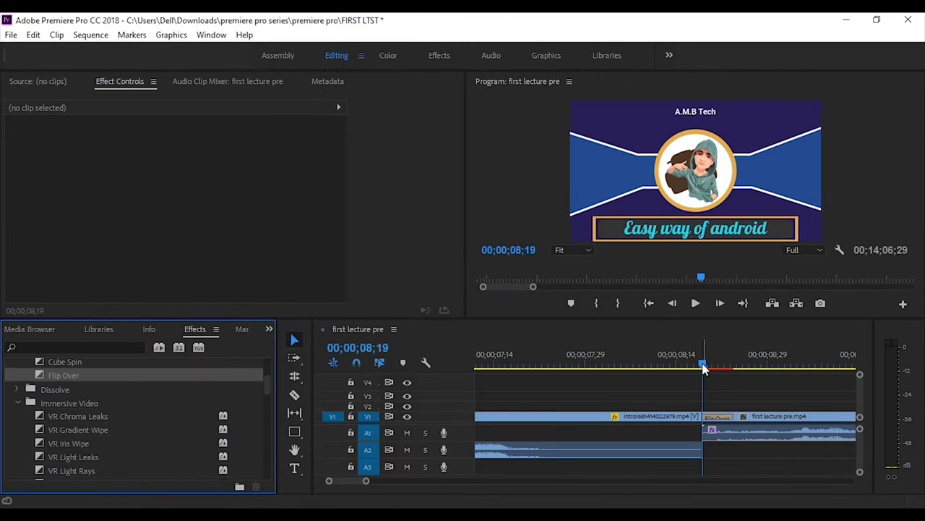
# Step: Scrub through the Flip Over transition to preview it, then delete it
pyautogui.moveTo(704, 369)
pyautogui.mouseDown()
pyautogui.moveTo(714, 366)
pyautogui.moveTo(691, 360)
pyautogui.mouseUp()
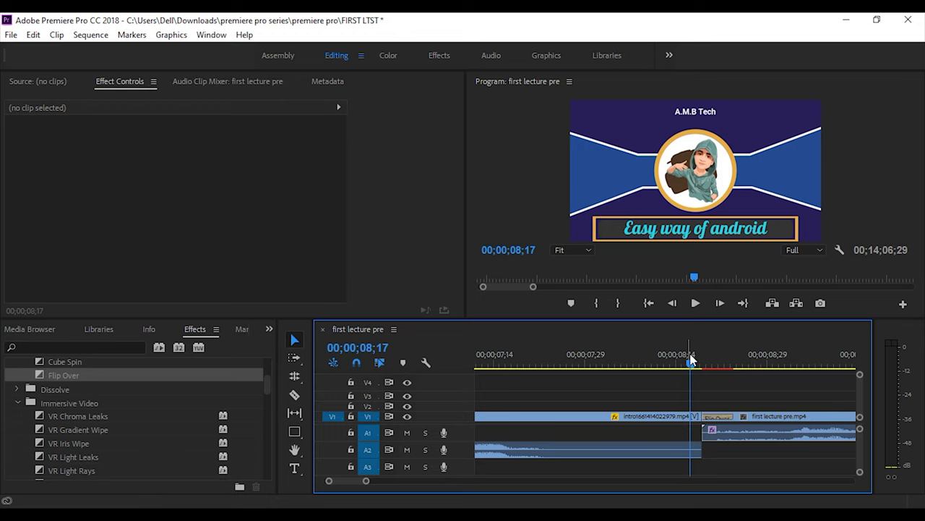
pyautogui.click(722, 418)
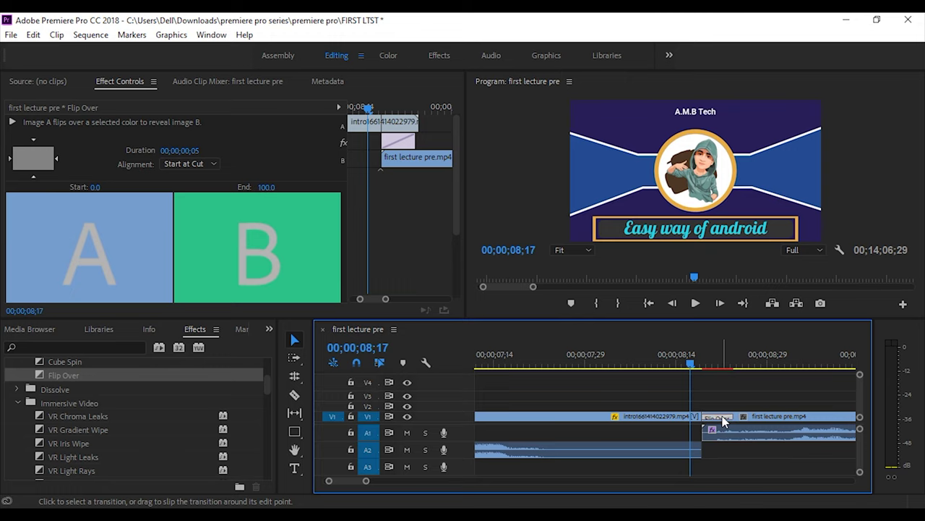
pyautogui.press('Delete')
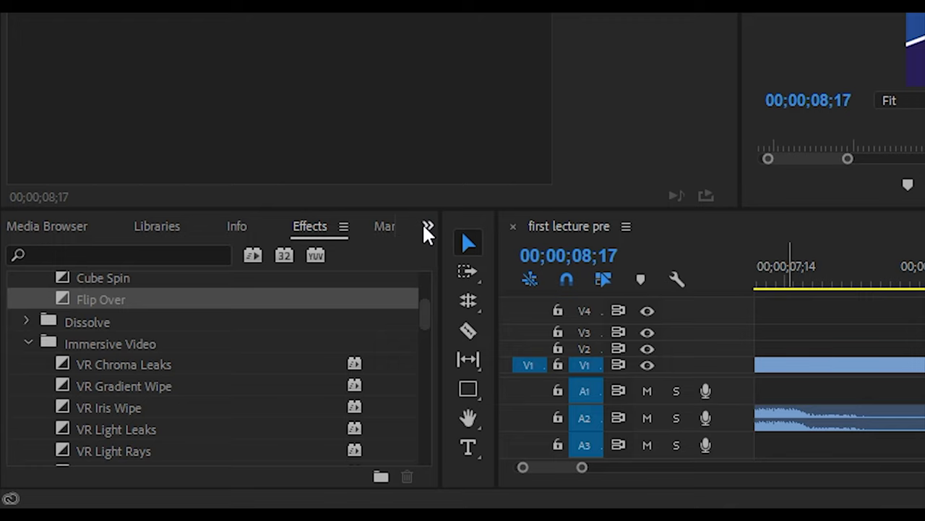
# Step: Create a 1360×766, 23.976 fps Adjustment Layer from the Project panel's New Item menu
pyautogui.click(428, 226)
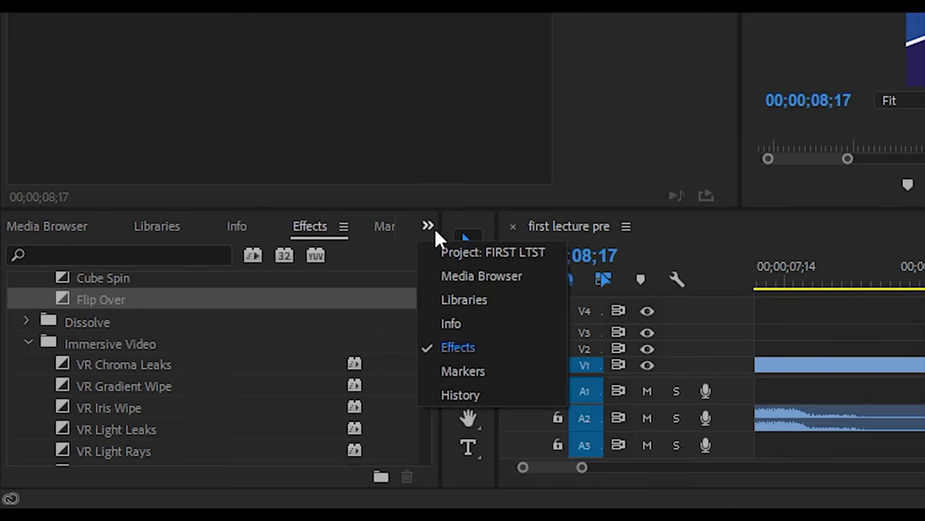
pyautogui.click(466, 251)
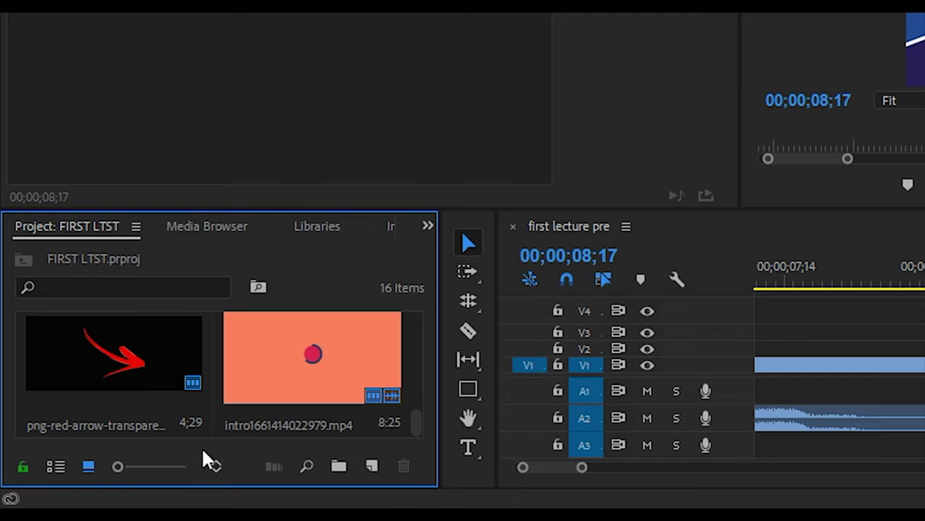
pyautogui.moveTo(243, 351); pyautogui.dragTo(392, 374)
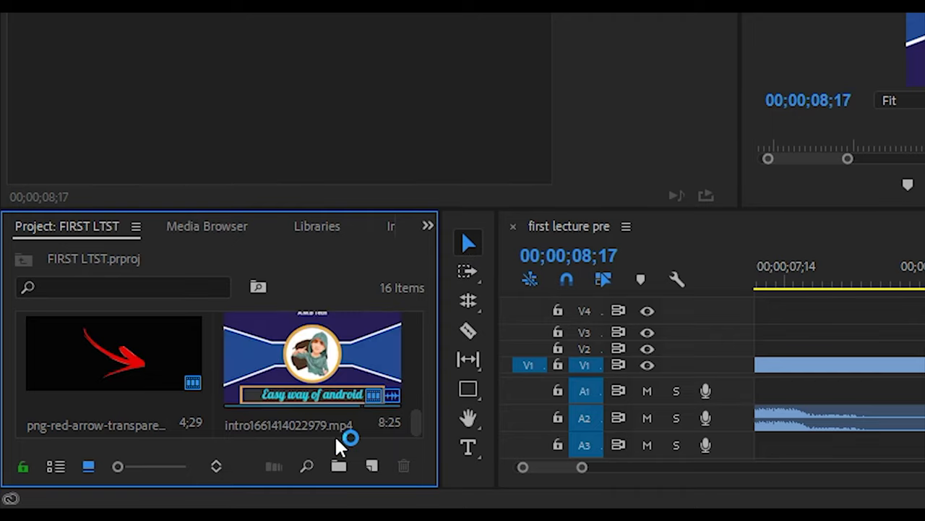
pyautogui.click(371, 469)
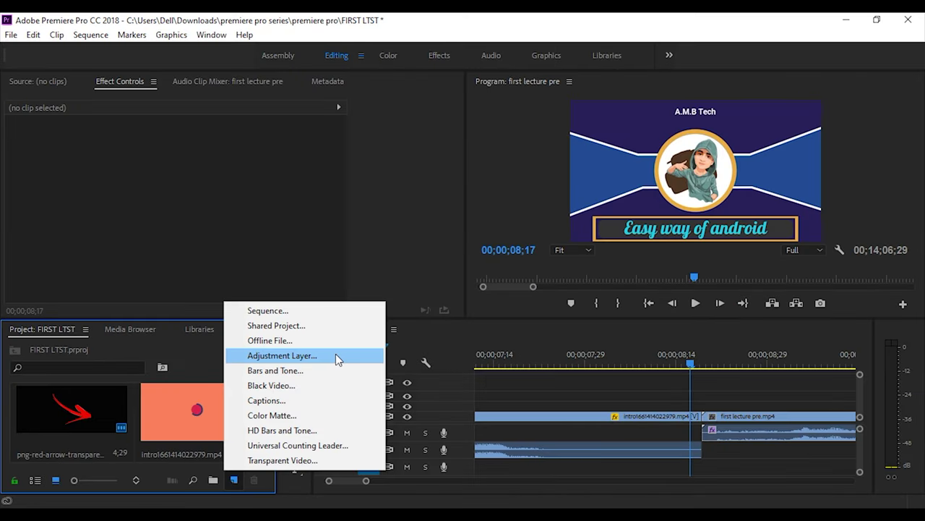
pyautogui.click(335, 354)
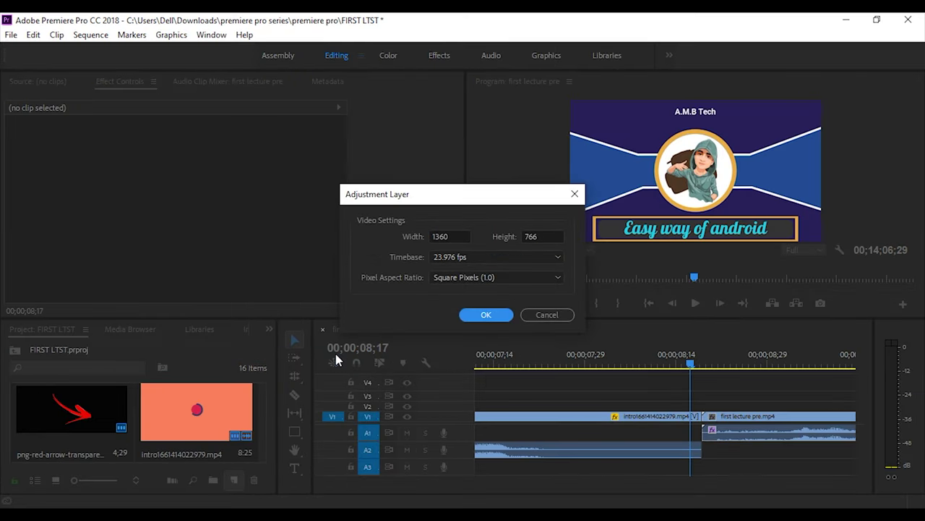
pyautogui.click(493, 315)
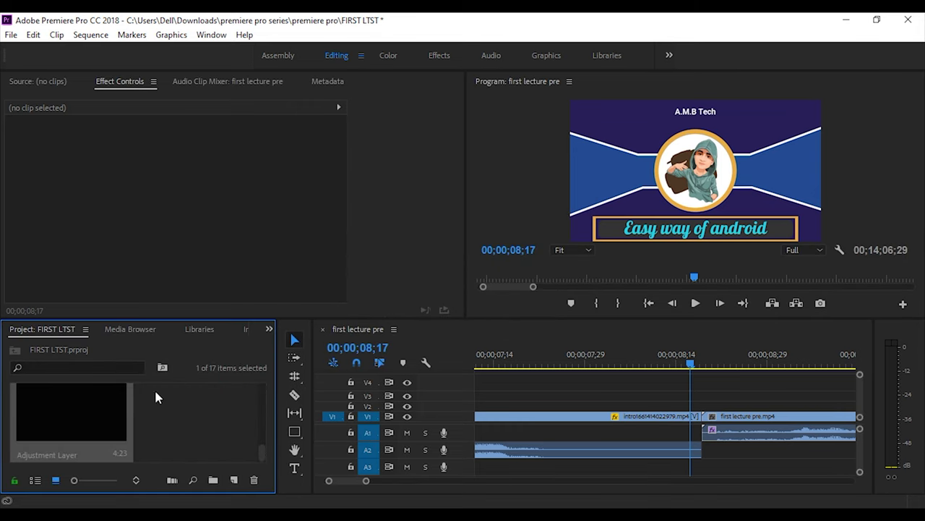
# Step: Place the Adjustment Layer on V2 above the intro–lecture cut
pyautogui.moveTo(72, 405)
pyautogui.mouseDown()
pyautogui.moveTo(372, 394)
pyautogui.moveTo(525, 409)
pyautogui.moveTo(513, 409)
pyautogui.mouseUp()
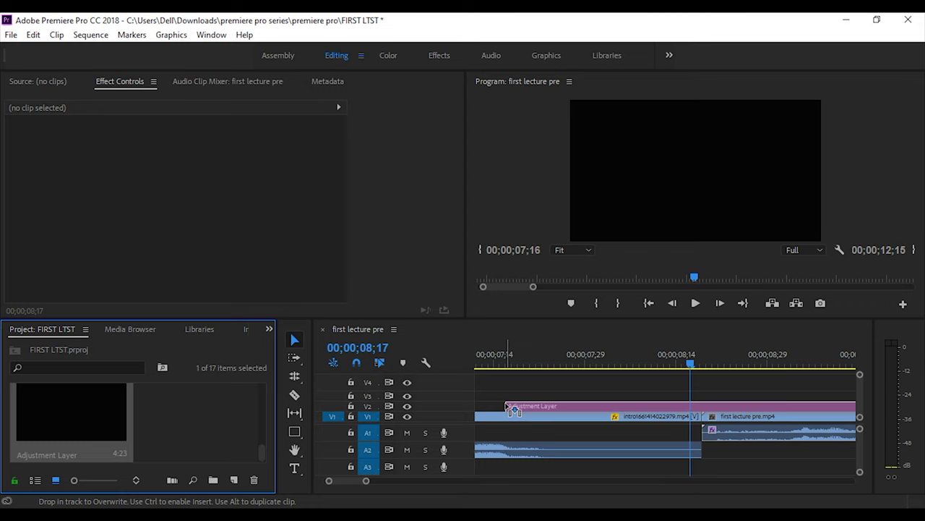
pyautogui.moveTo(512, 409); pyautogui.dragTo(513, 410)
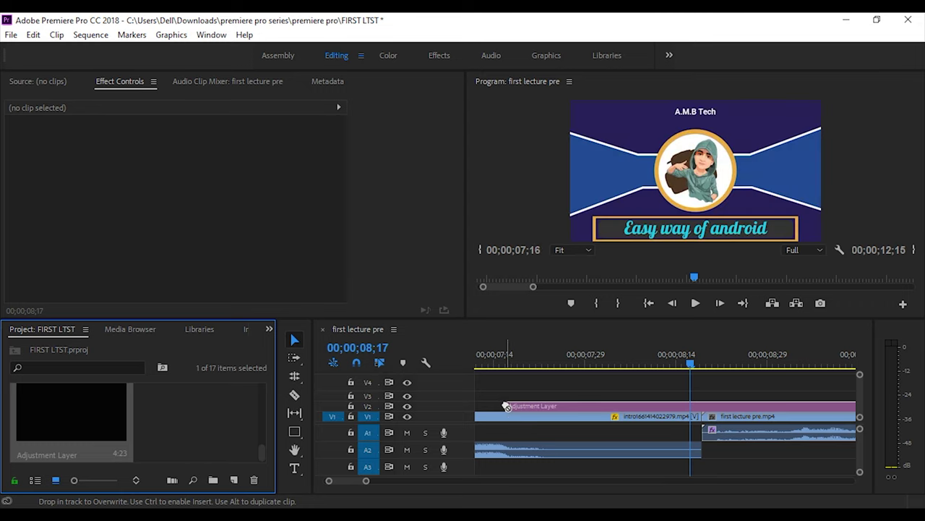
pyautogui.moveTo(367, 483); pyautogui.dragTo(404, 481)
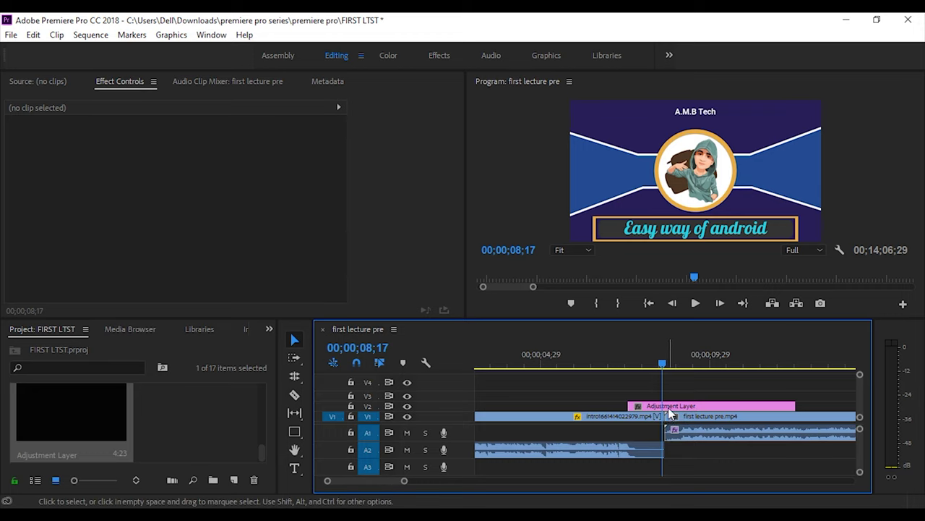
# Step: Split the adjustment layer at 00;00;08;19 and trim its right piece shorter
pyautogui.press('c')
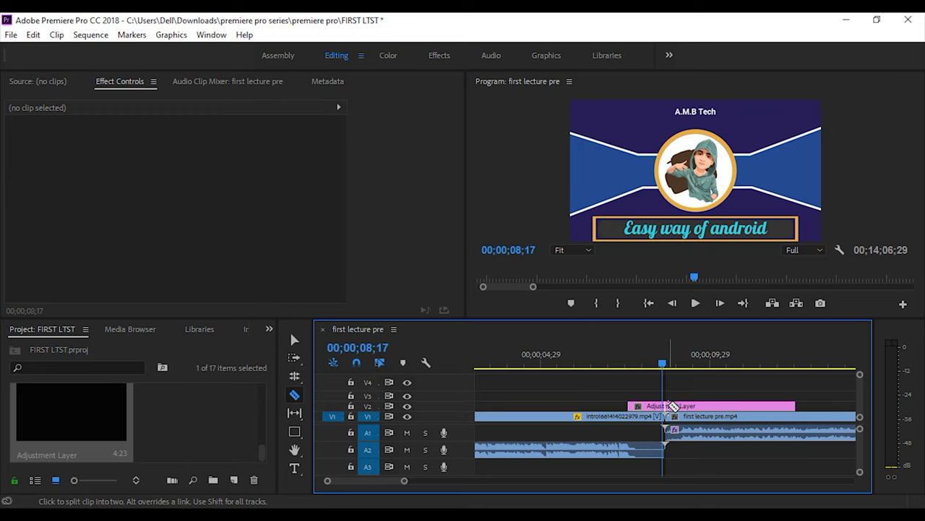
pyautogui.click(670, 406)
pyautogui.press('v')
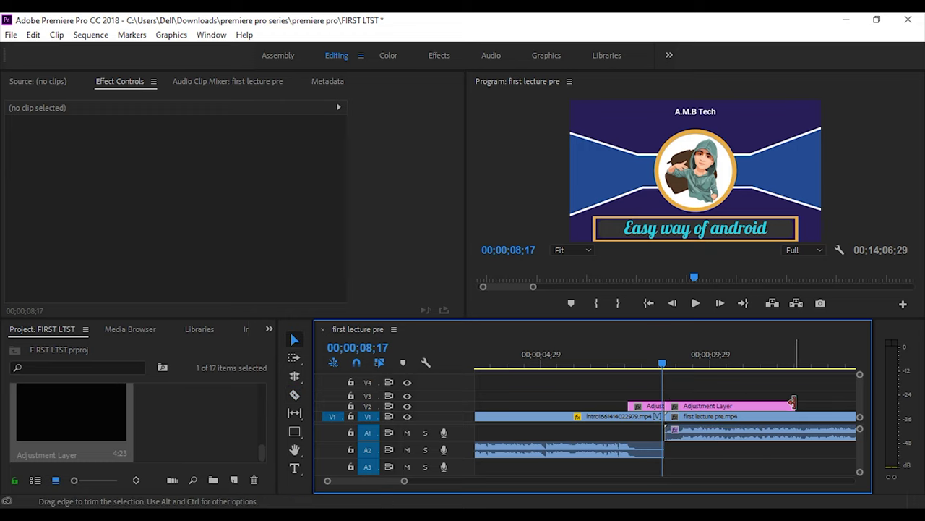
pyautogui.moveTo(789, 402); pyautogui.dragTo(701, 405)
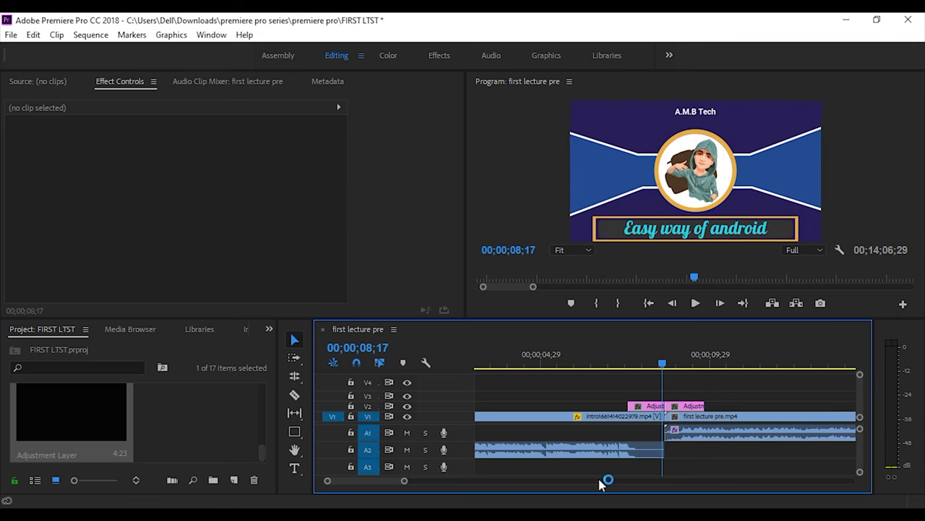
pyautogui.click(269, 329)
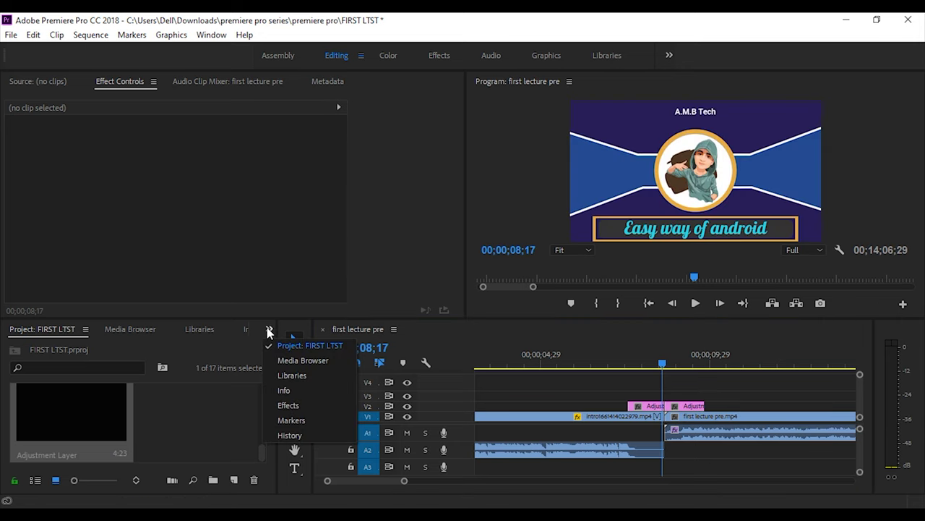
# Step: Drop Flip Over where the two adjustment layer pieces meet on V2
pyautogui.click(316, 409)
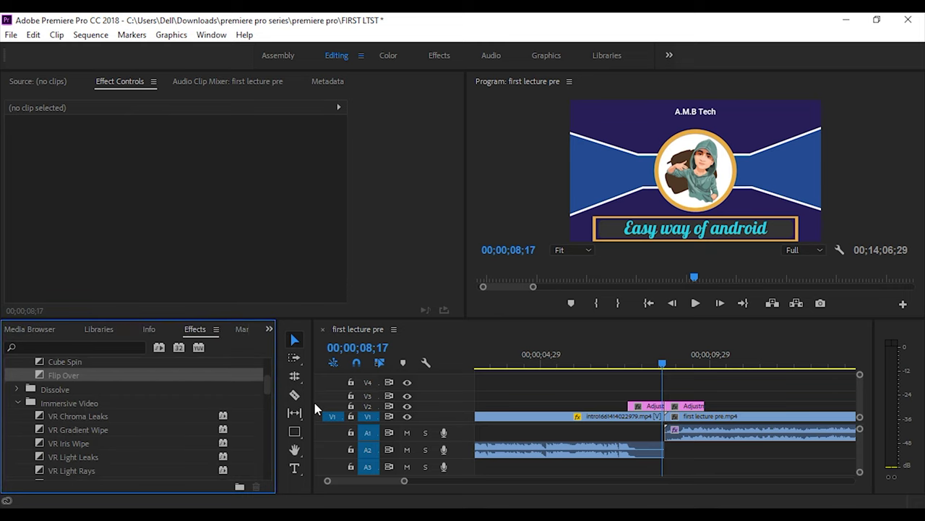
pyautogui.moveTo(111, 387); pyautogui.dragTo(572, 403)
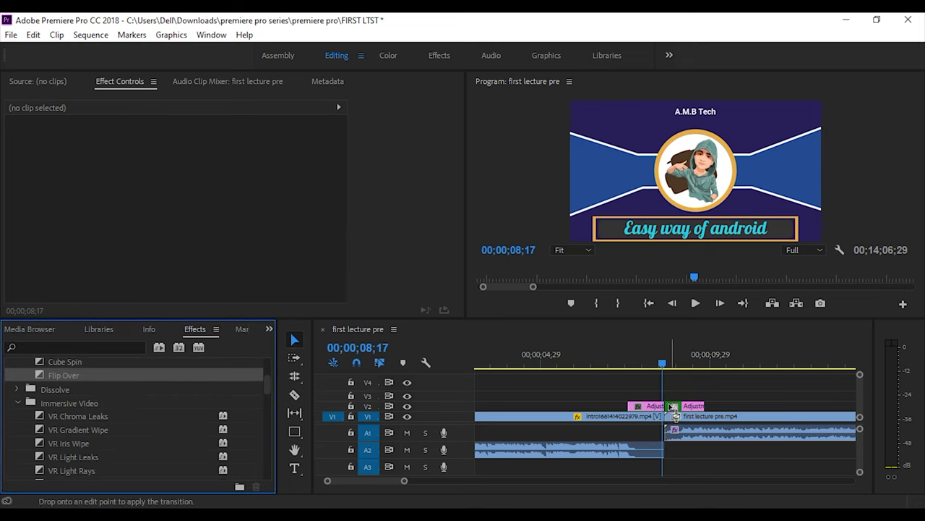
pyautogui.moveTo(572, 402); pyautogui.dragTo(664, 407)
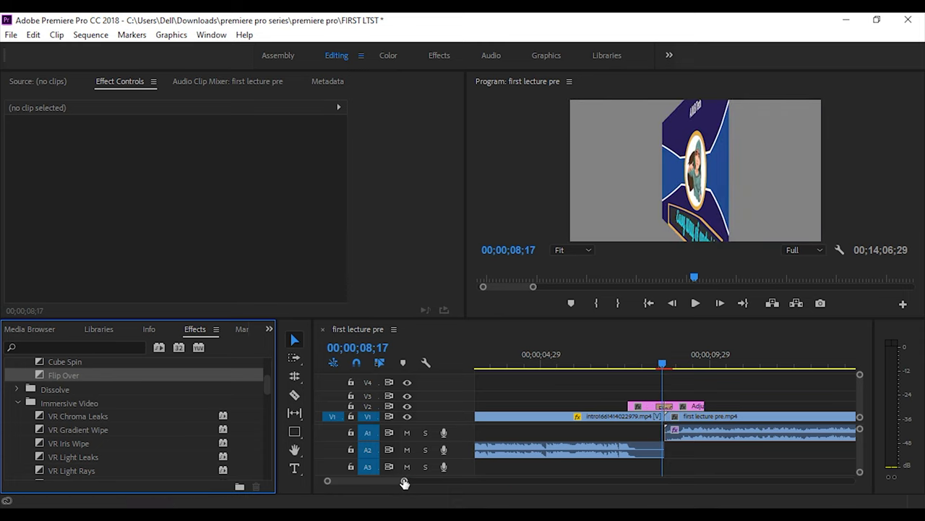
# Step: Play back the new transition from just before the cut, then stop
pyautogui.moveTo(404, 481); pyautogui.dragTo(389, 480)
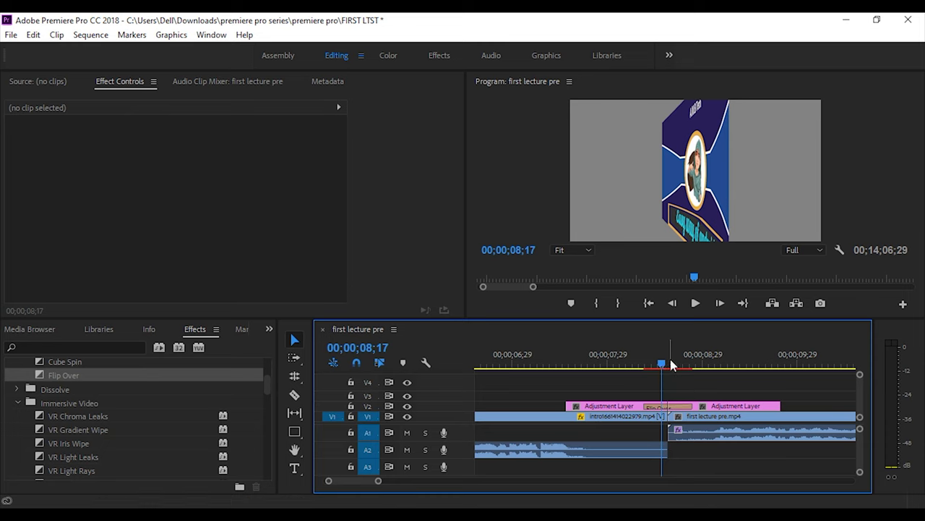
pyautogui.moveTo(659, 367); pyautogui.dragTo(626, 363)
pyautogui.press('space')
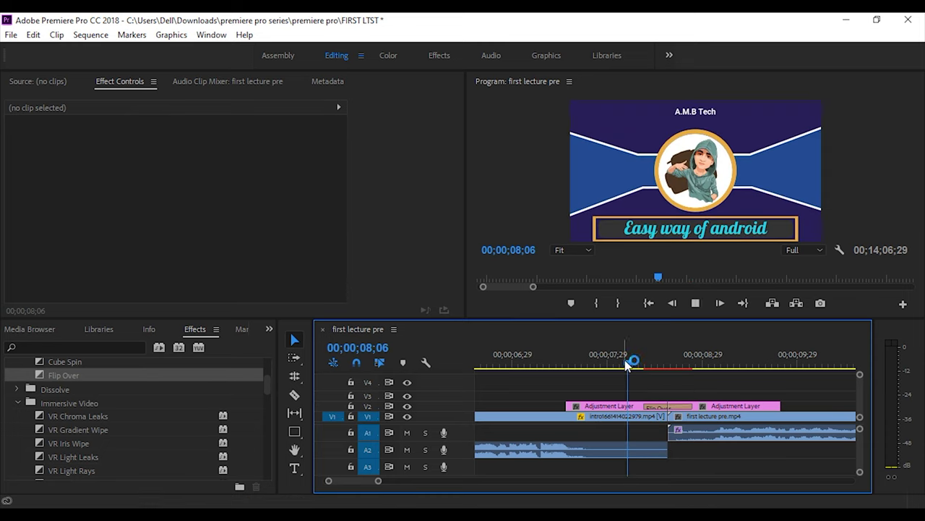
pyautogui.press('space')
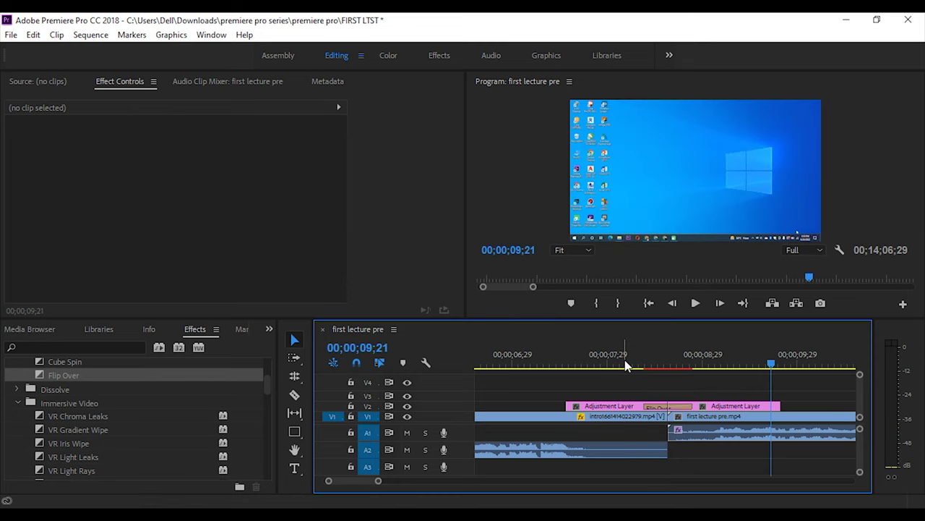